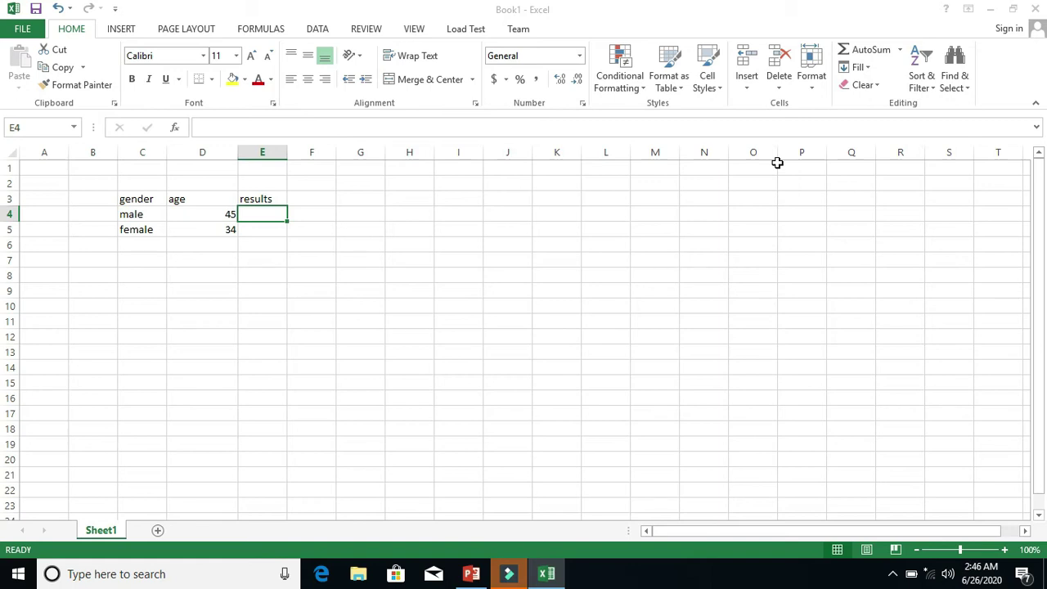
Enter the formula =AND(D4>=50,C4="male") in cell E4 under results.
type("=an")
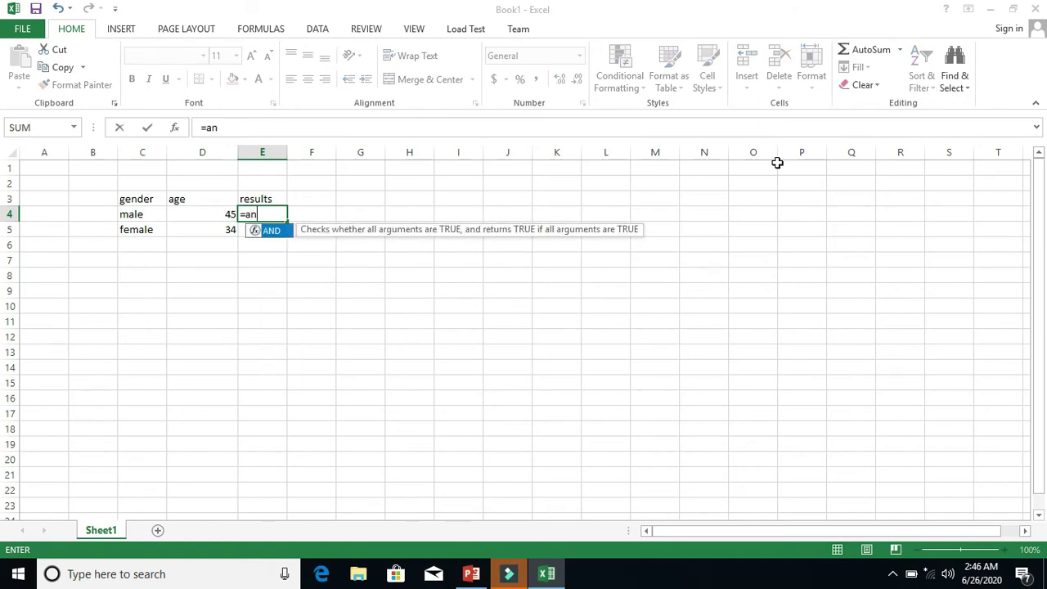
type("d(")
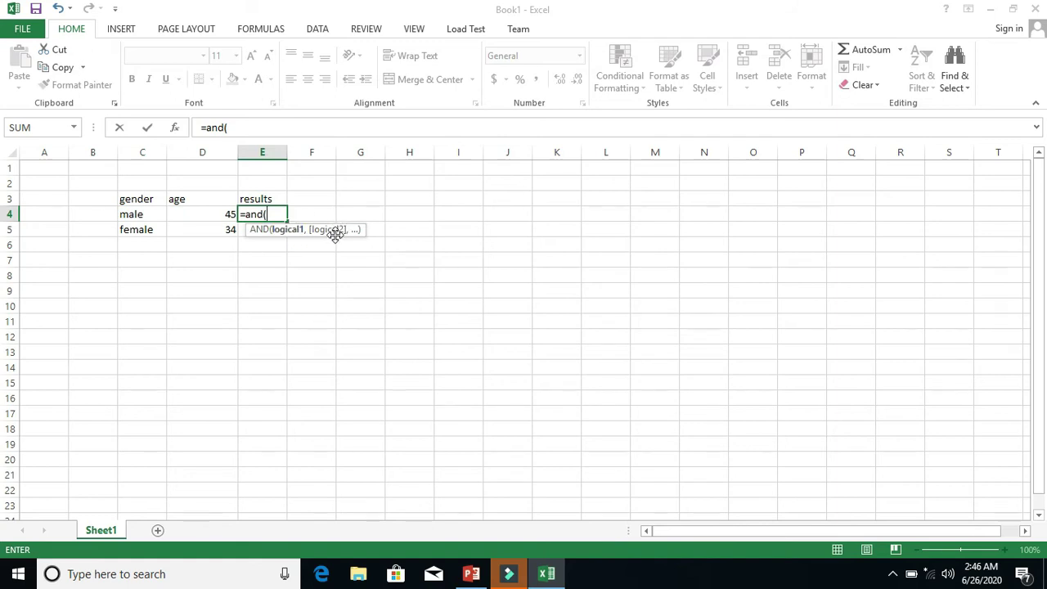
left_click(202, 212)
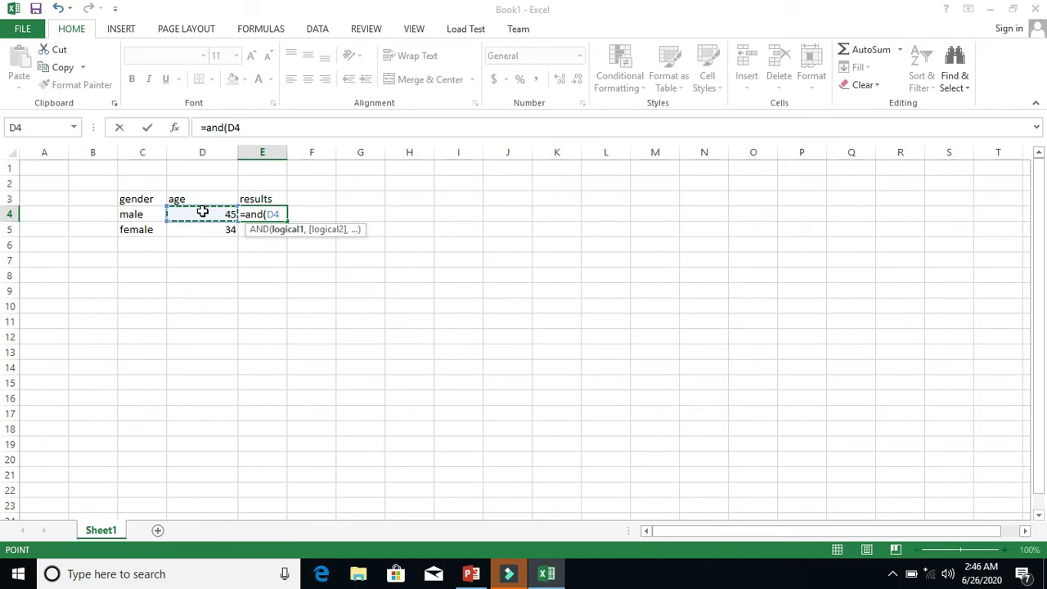
type(">=50")
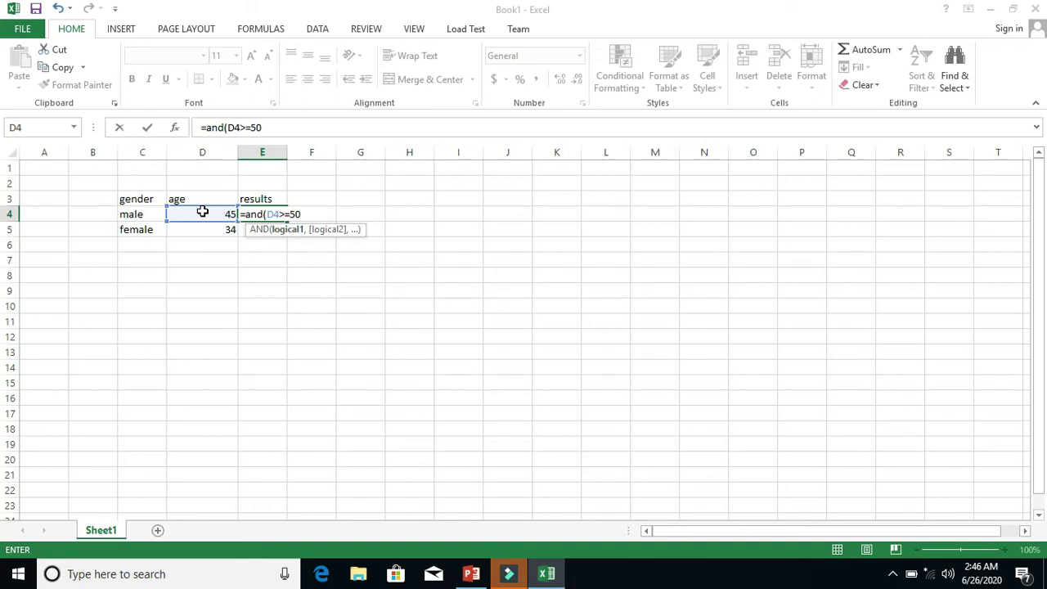
type(",")
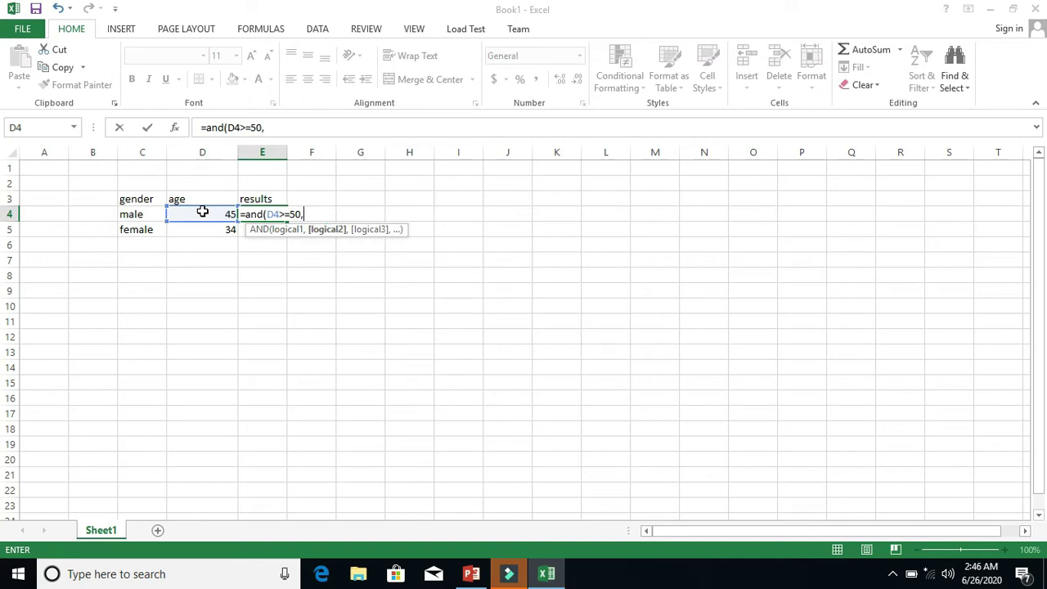
left_click(127, 215)
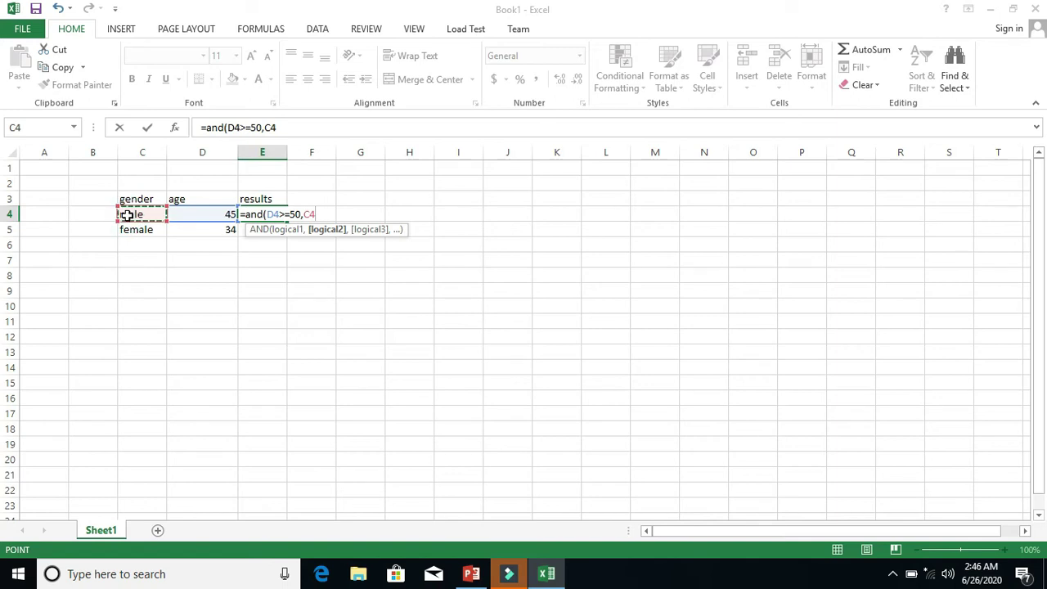
type("=\"male")
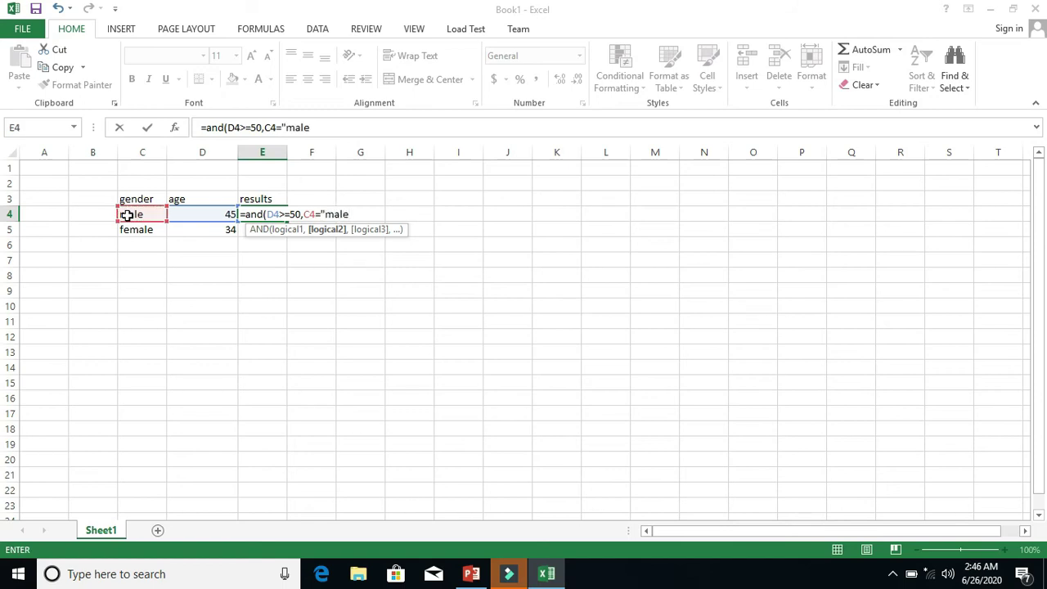
type("\"")
type(")")
key("Return")
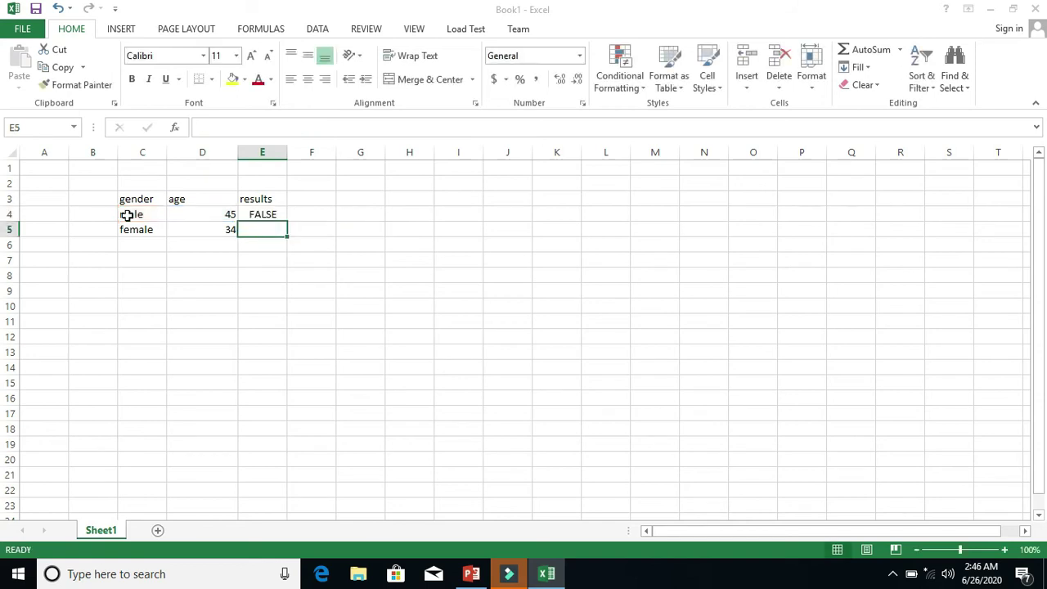
Set the age in cell D4 to 50.
left_click(225, 214)
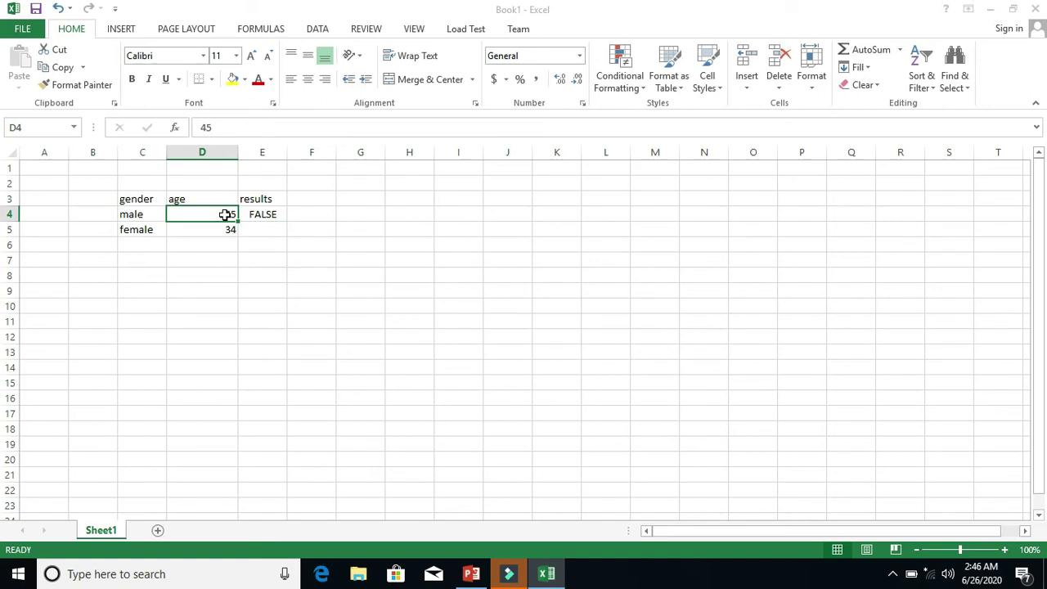
type("60")
key("Return")
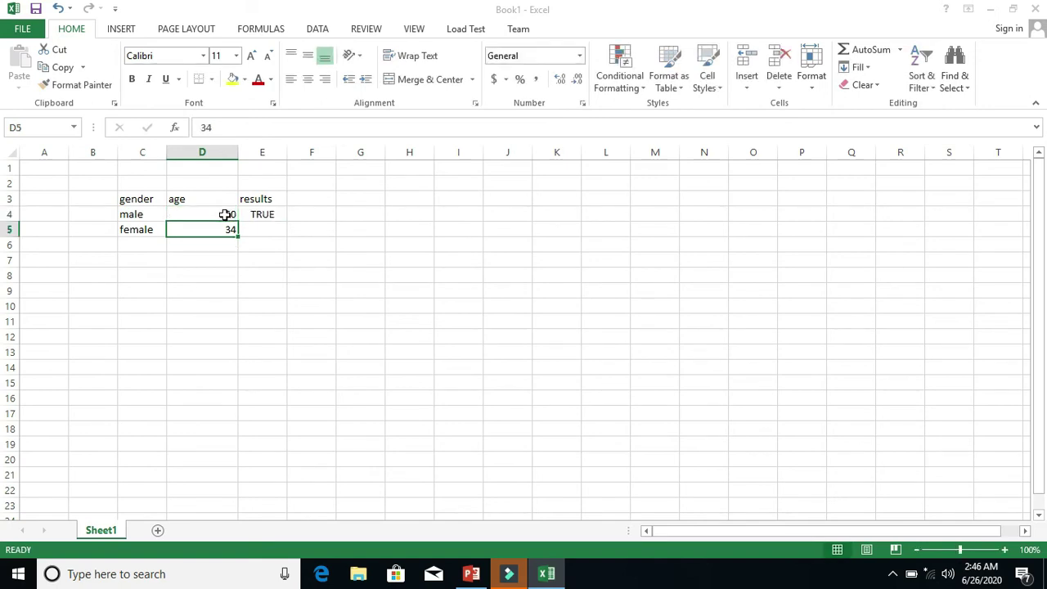
Examine the arguments of the AND function in E4, including its additional logical conditions, without changing them.
left_click(225, 214)
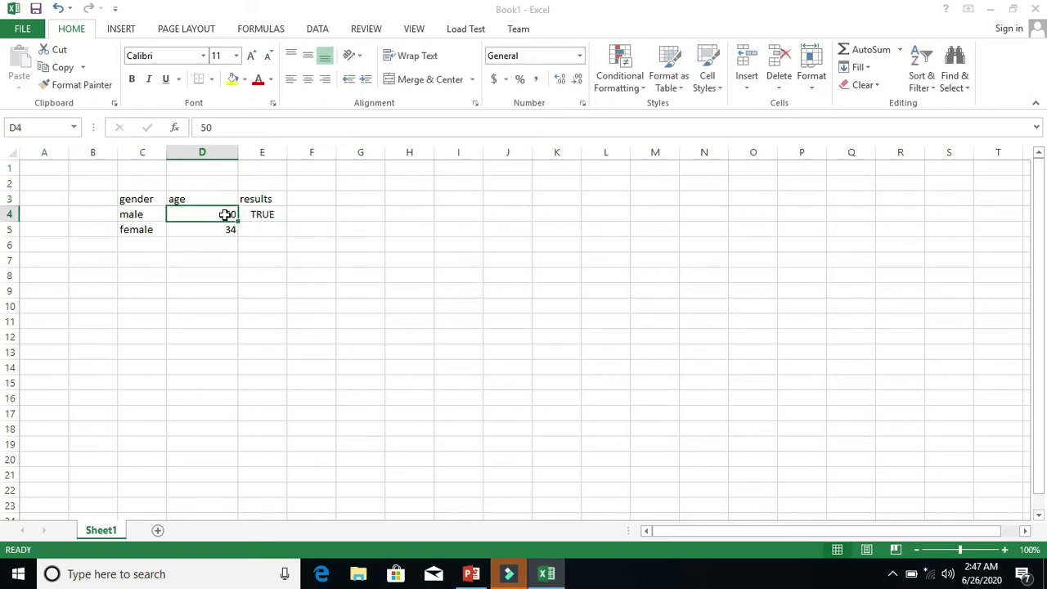
left_click(174, 131)
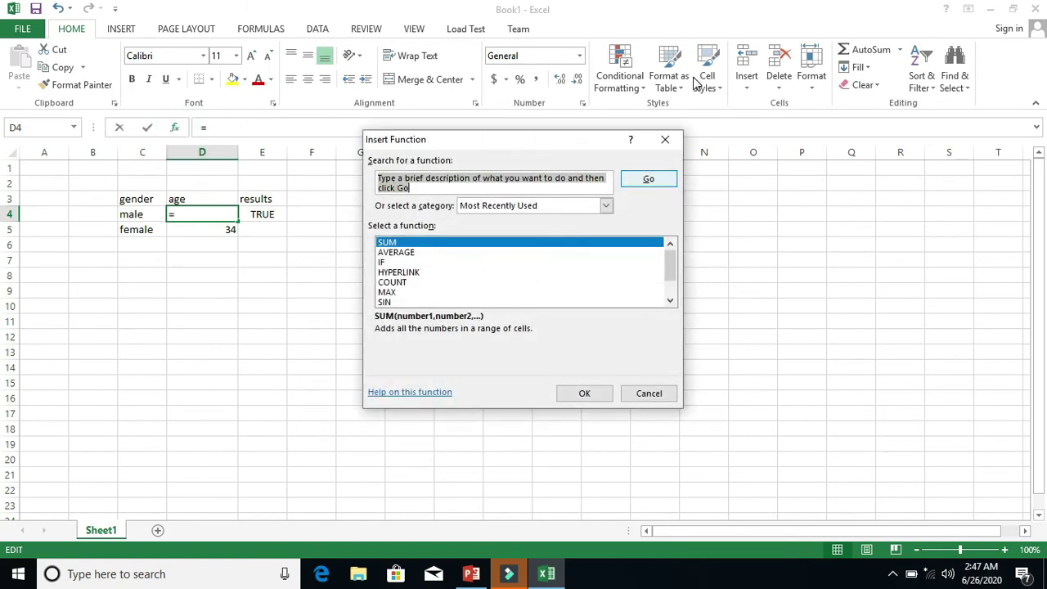
left_click(667, 139)
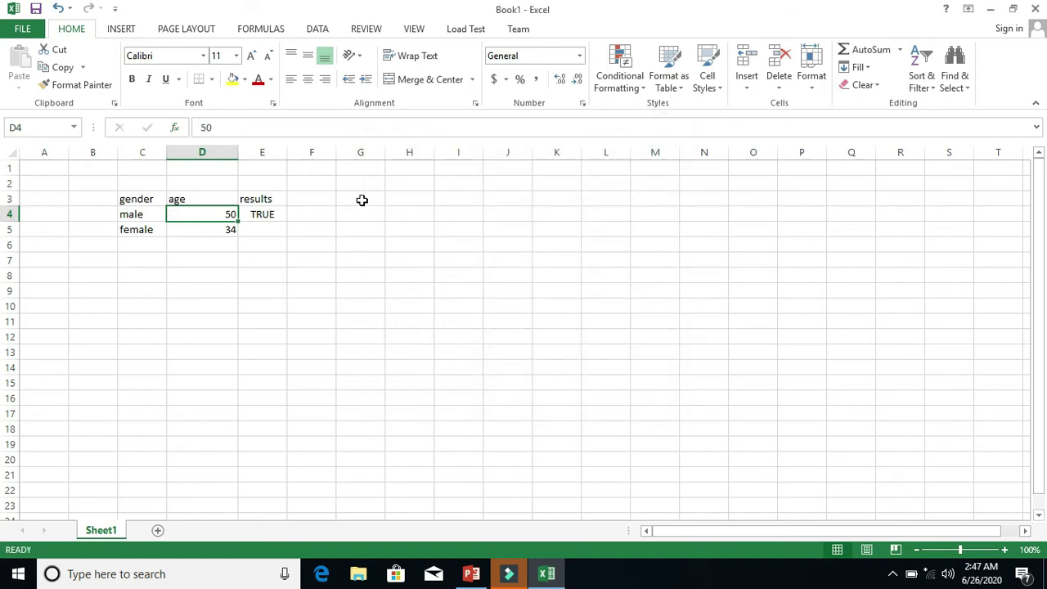
left_click(252, 213)
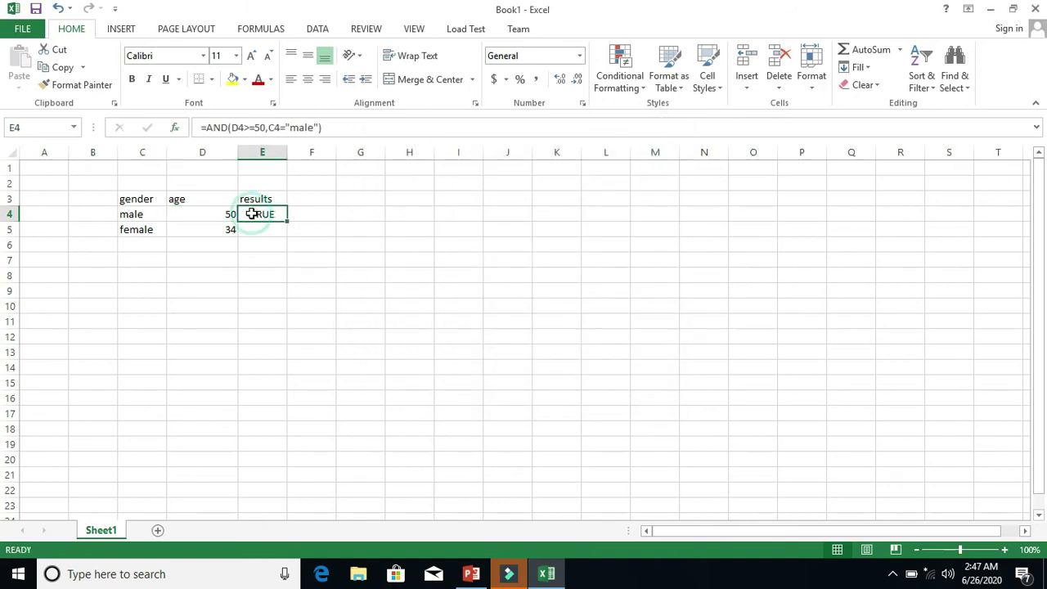
left_click(175, 129)
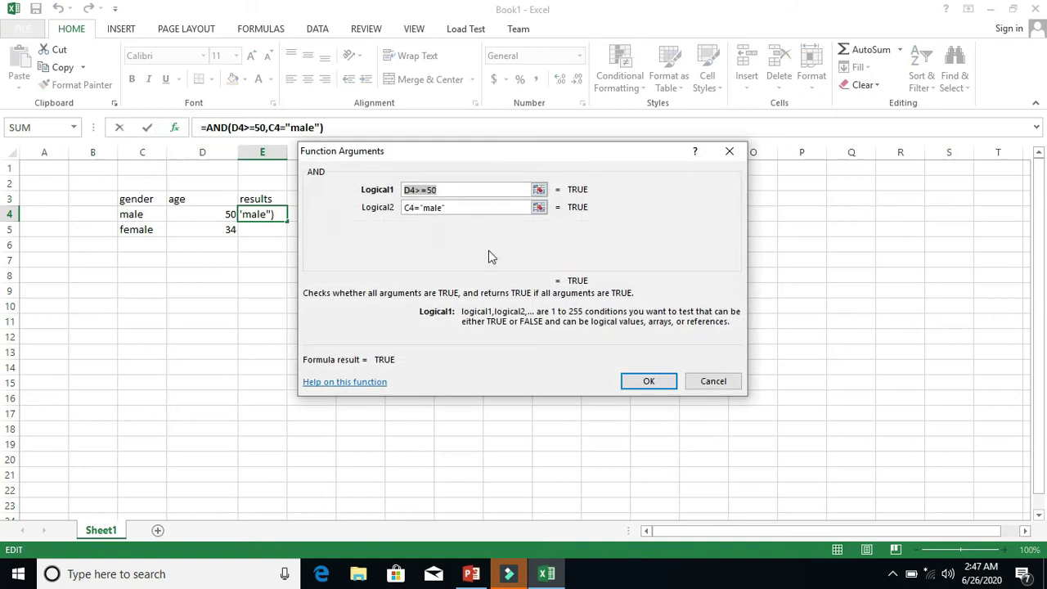
left_click(485, 207)
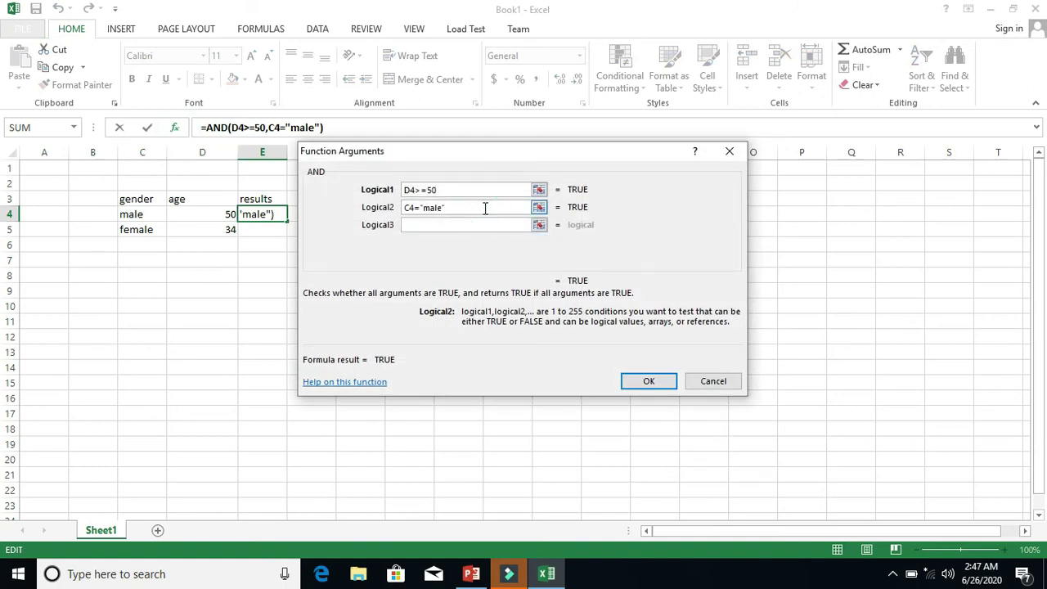
key("Tab")
key("Tab")
key("Tab")
key("Tab")
key("Tab")
key("Tab")
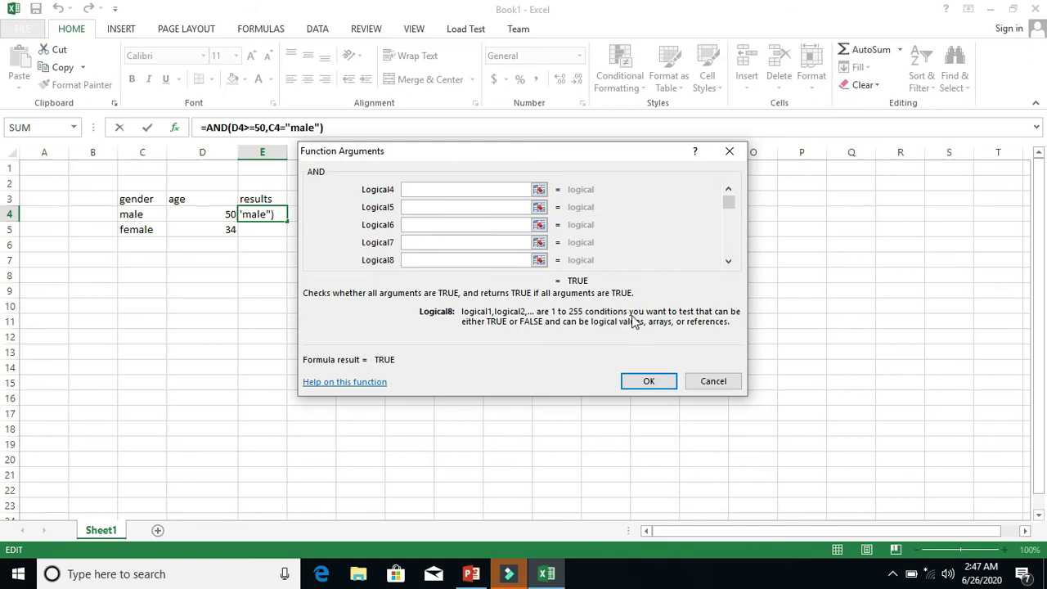
left_click(714, 382)
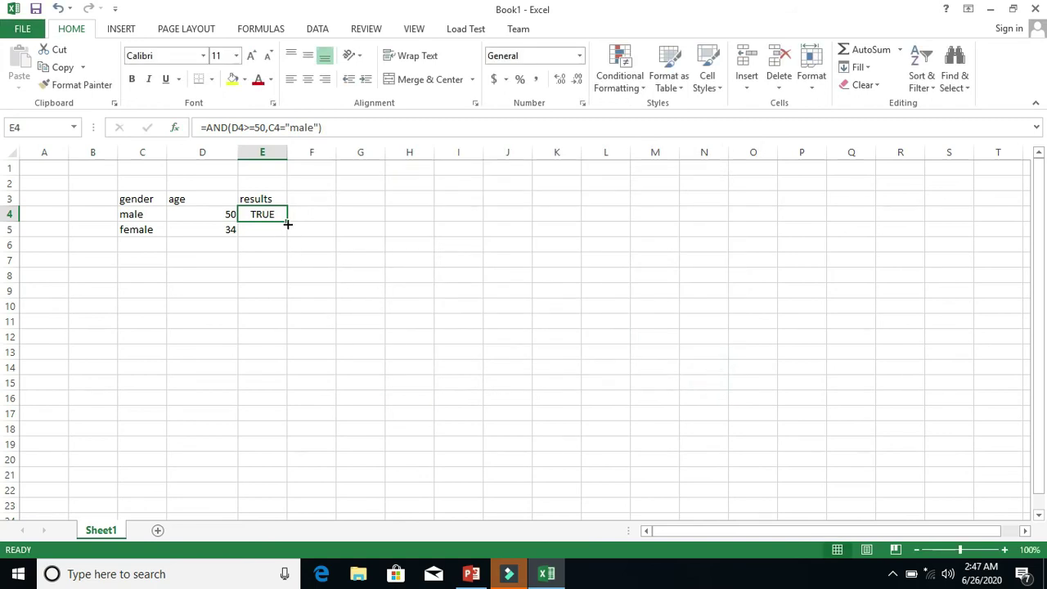
Fill the AND formula from E4 down to E5 and change the gender in C5 to male.
left_click_drag(286, 224, 284, 237)
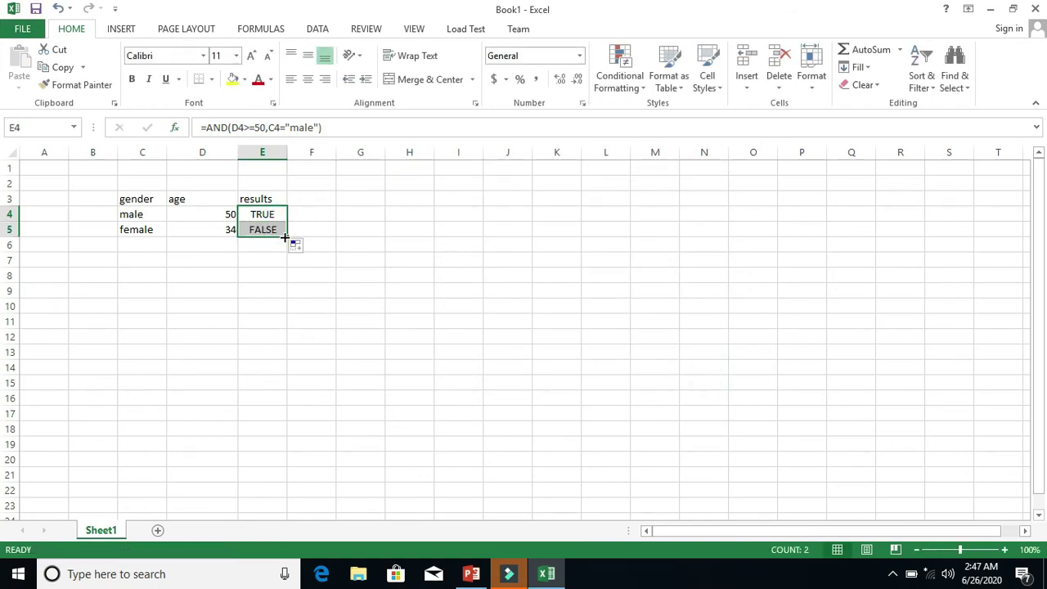
left_click(222, 230)
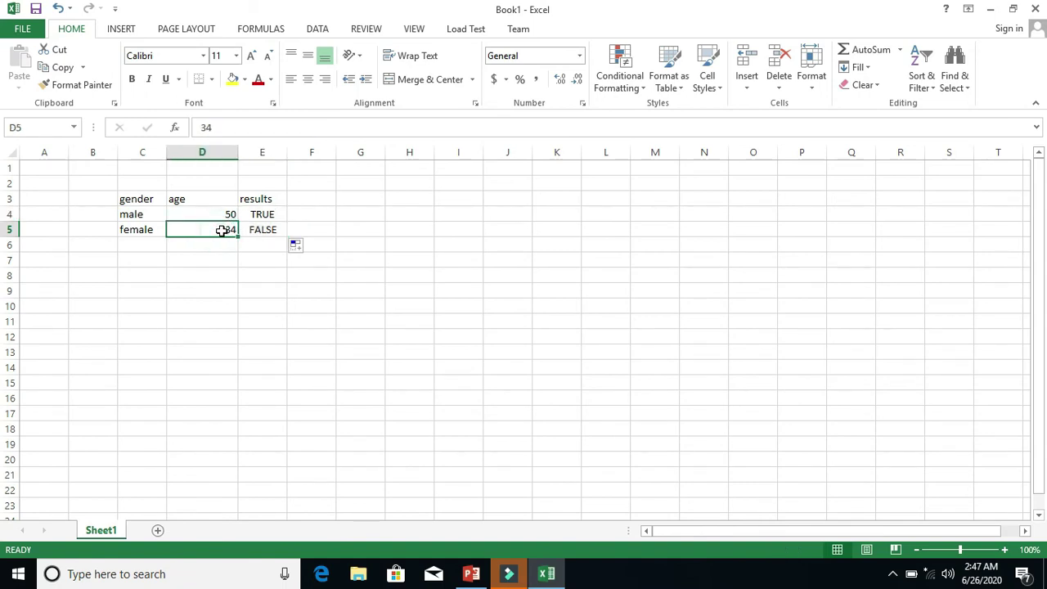
left_click(124, 230)
type("male")
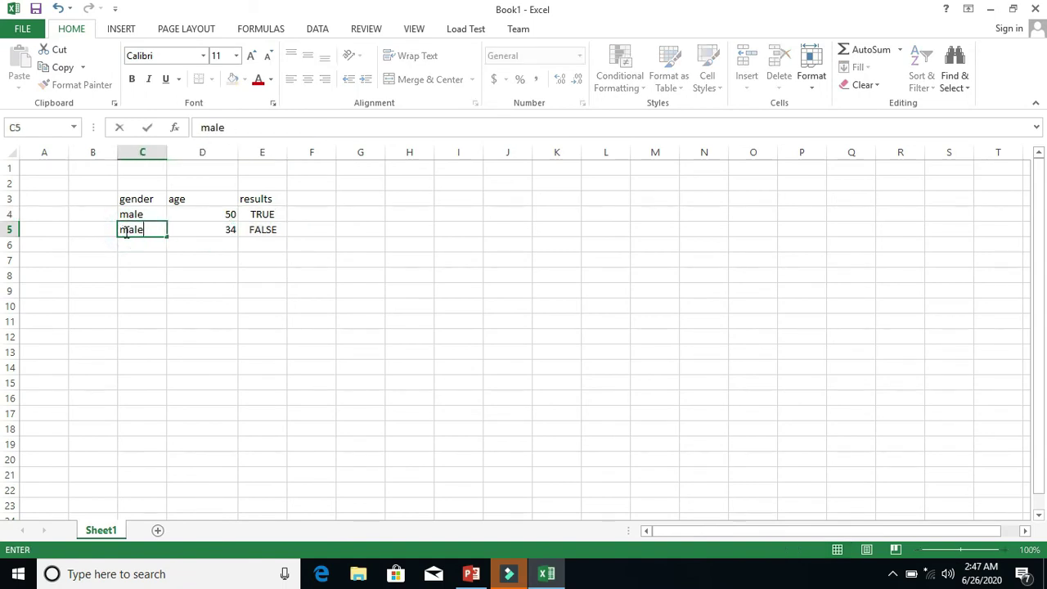
key("Return")
Set the age in cell D5 to 55.
left_click(124, 231)
key("Right")
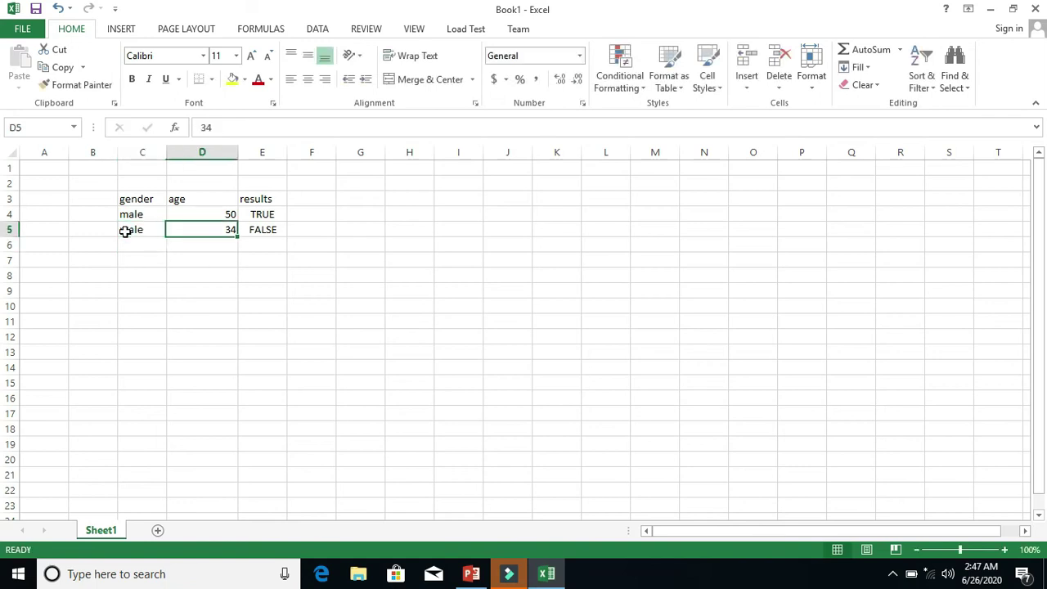
type("55")
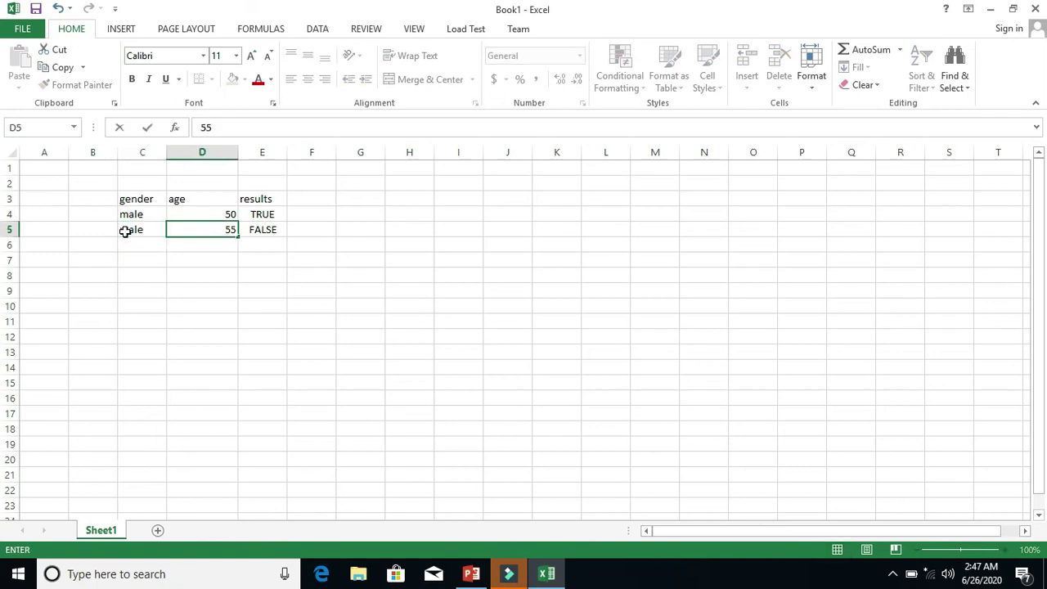
key("Return")
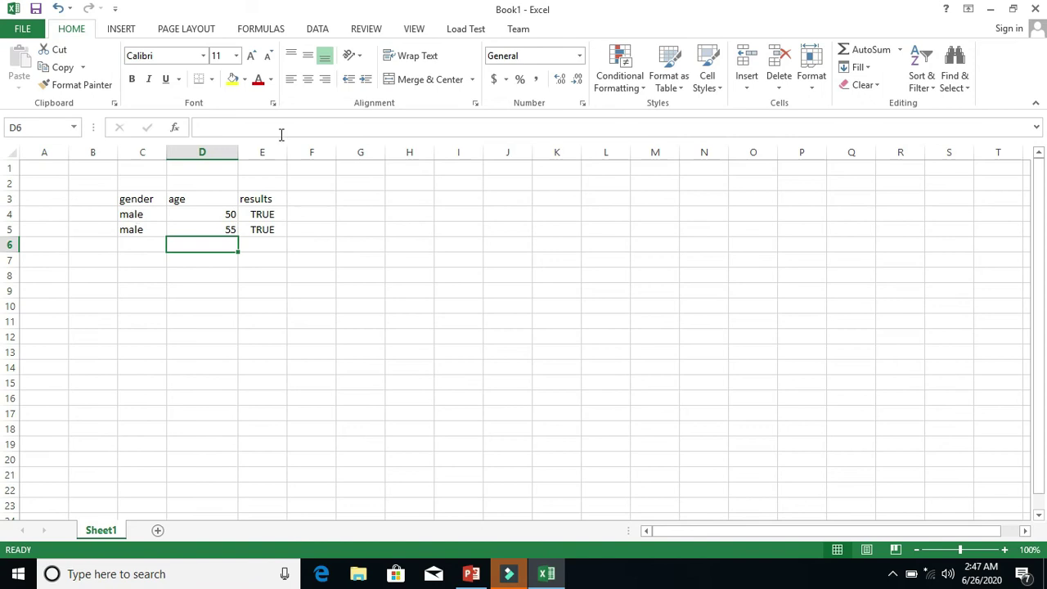
Enter the formula =OR(C4="male",D4>=50) in cell F4.
left_click(322, 201)
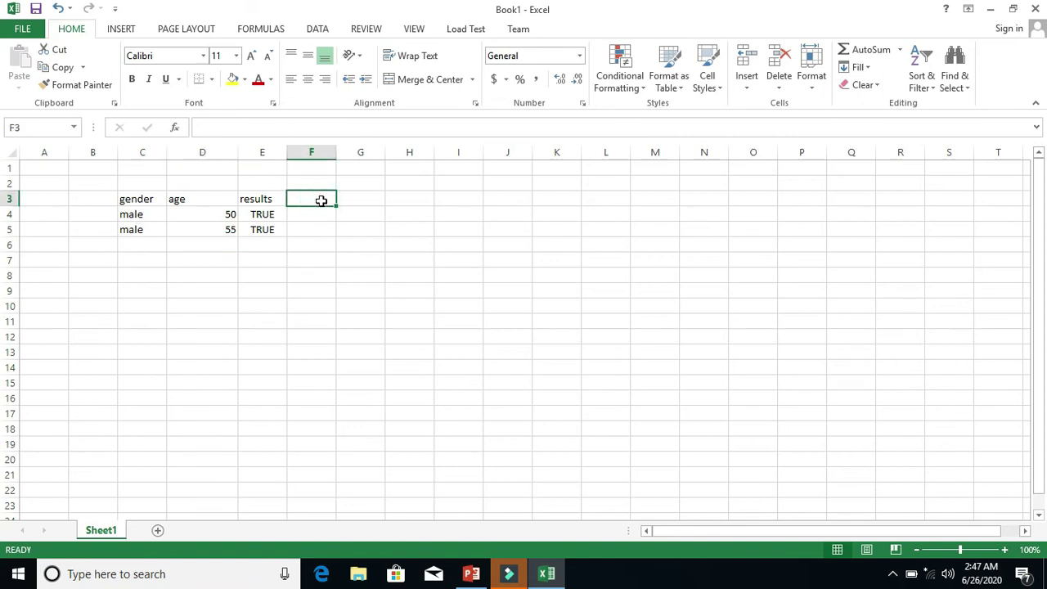
left_click(319, 216)
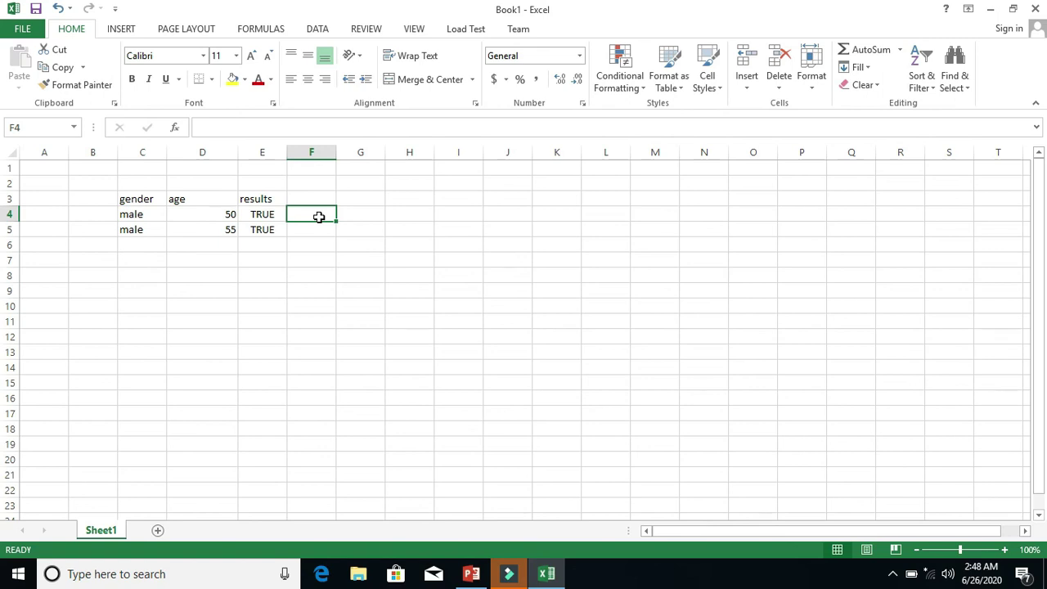
type("=or")
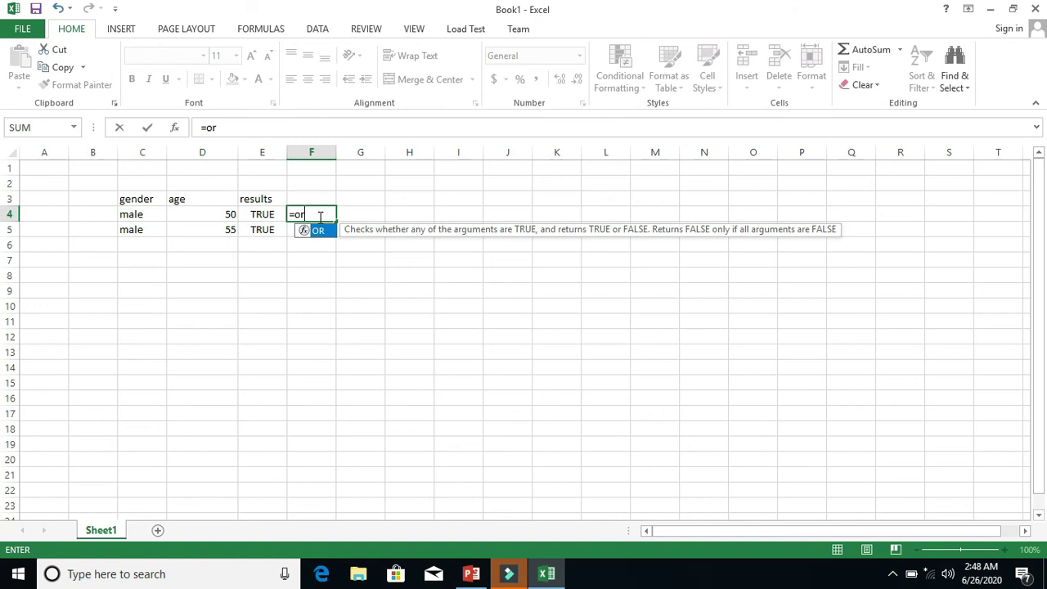
type("(")
left_click(131, 214)
type("=\"male\",")
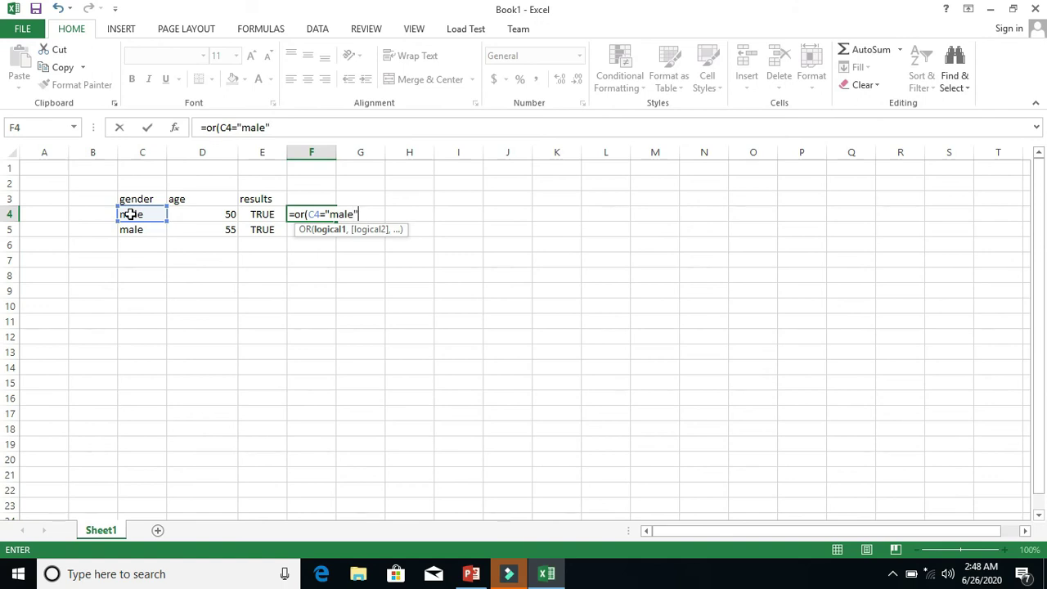
left_click(214, 213)
type(">=50")
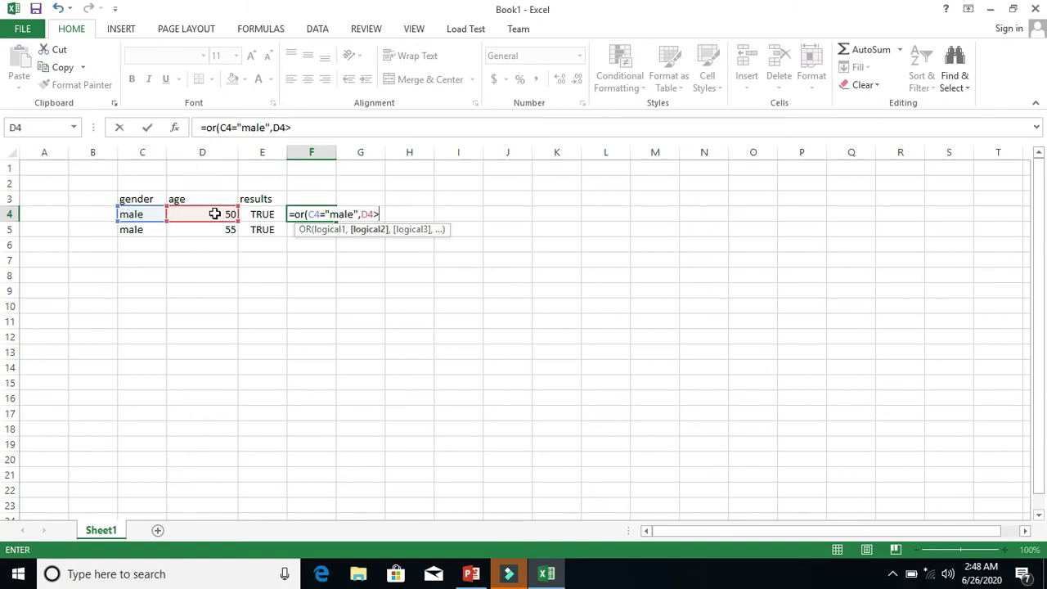
type(")")
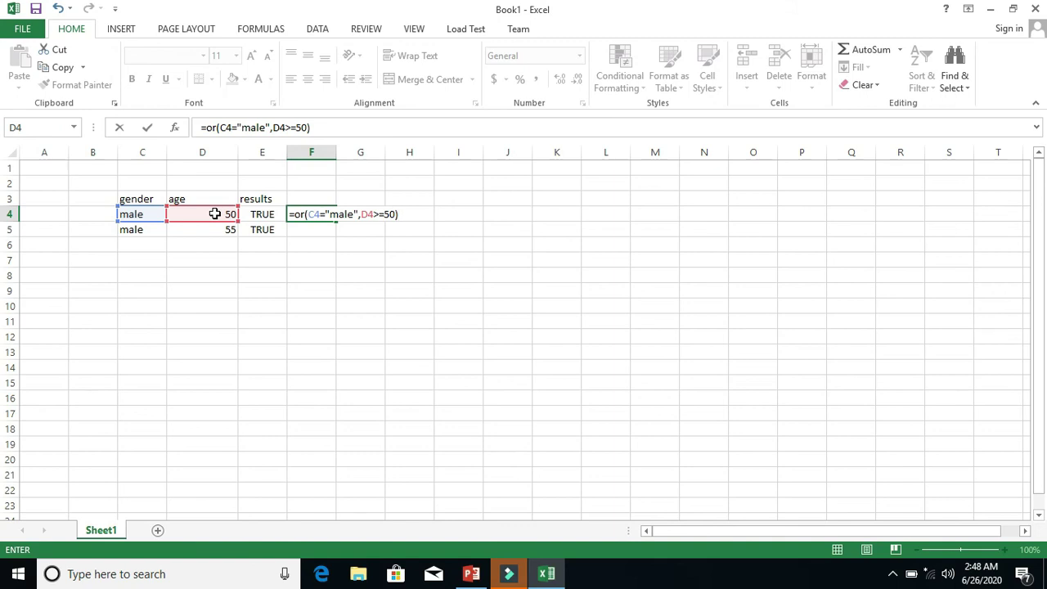
key("Return")
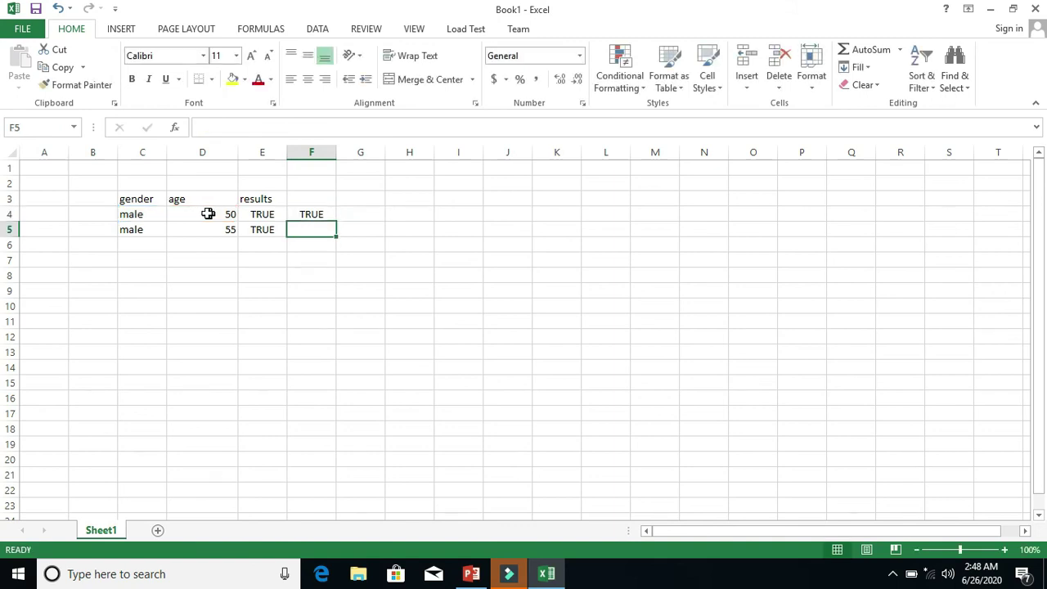
Change the gender in C4 to female and check the OR formula in F4.
left_click(148, 215)
type("f")
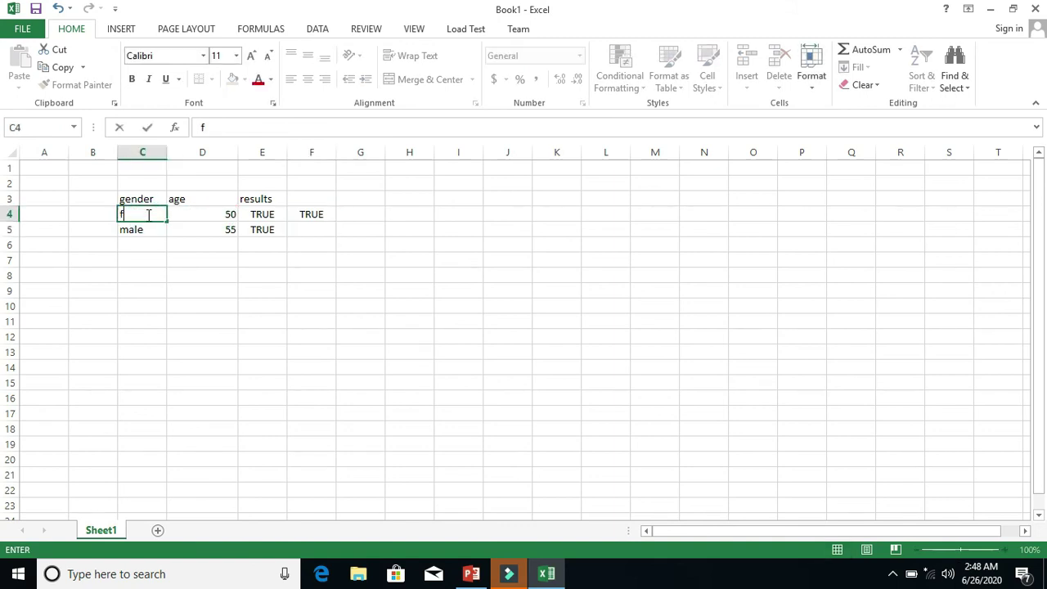
type("emale")
key("Return")
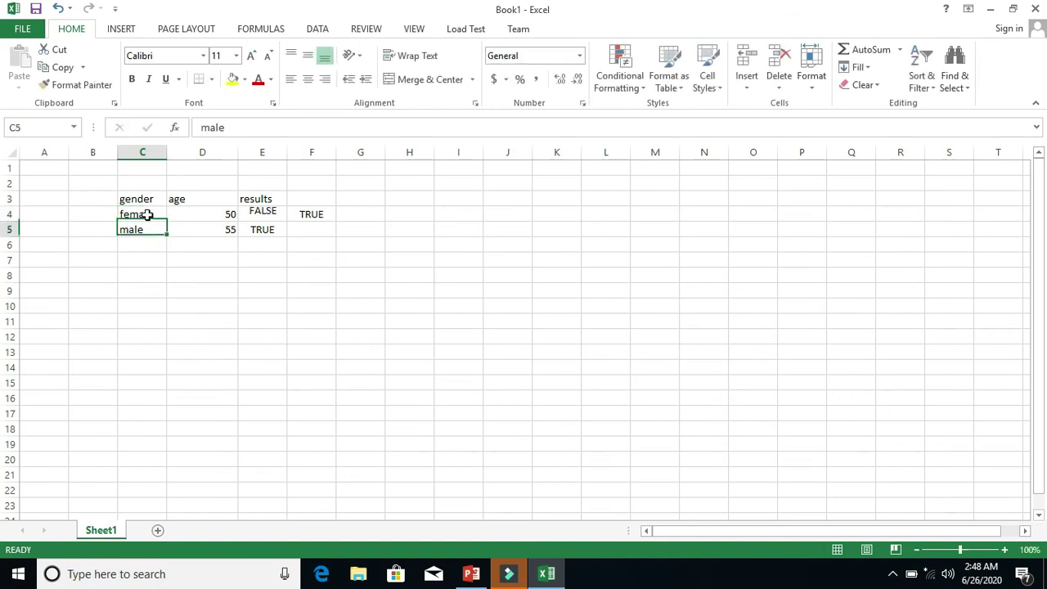
left_click(147, 215)
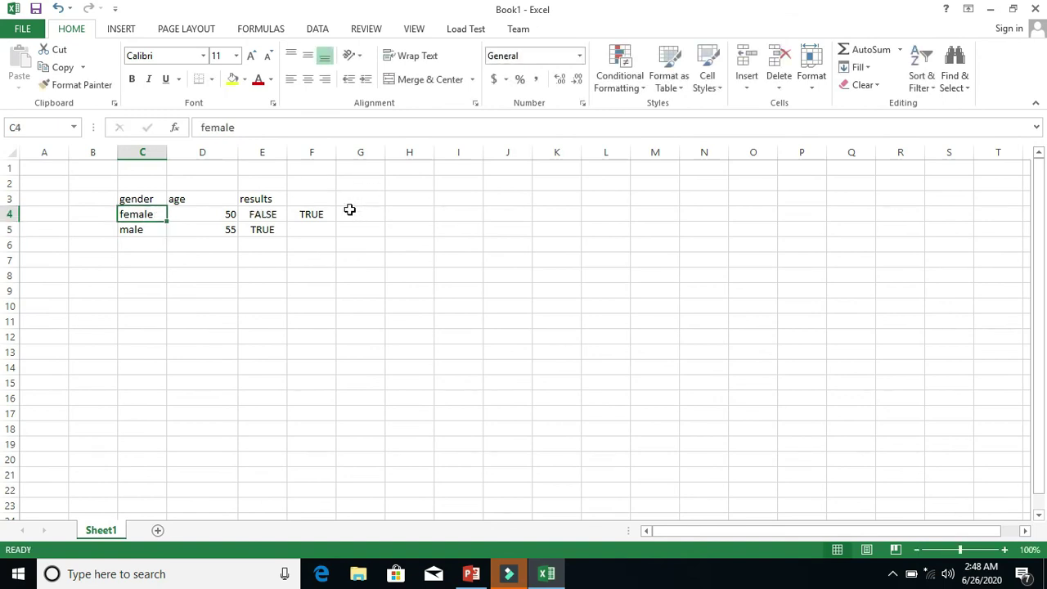
left_click(324, 213)
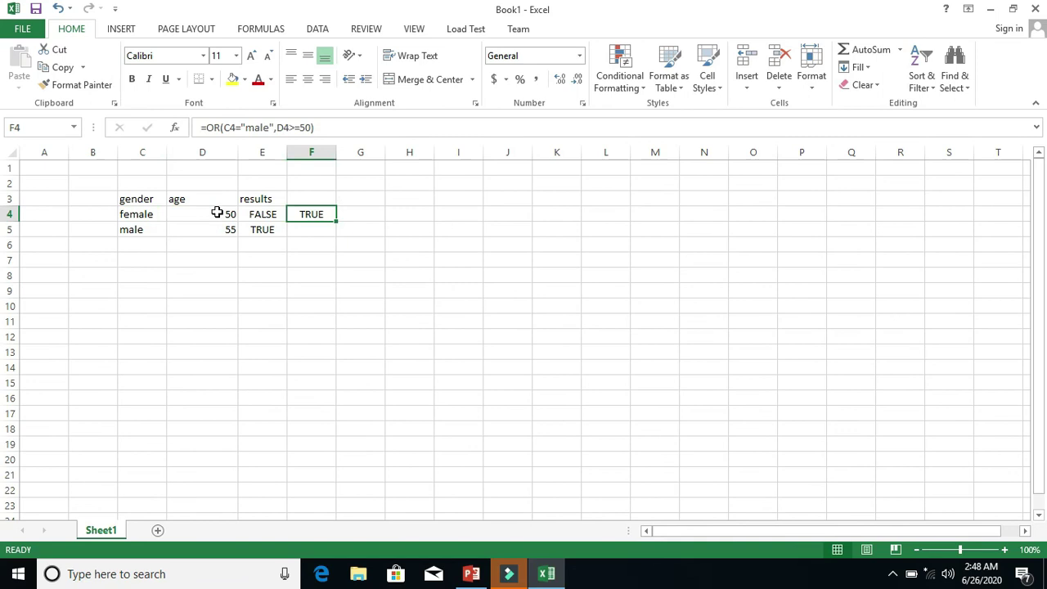
Set the age in D4 to 34 and fill the OR formula from F4 down to F5.
left_click(218, 213)
type("34")
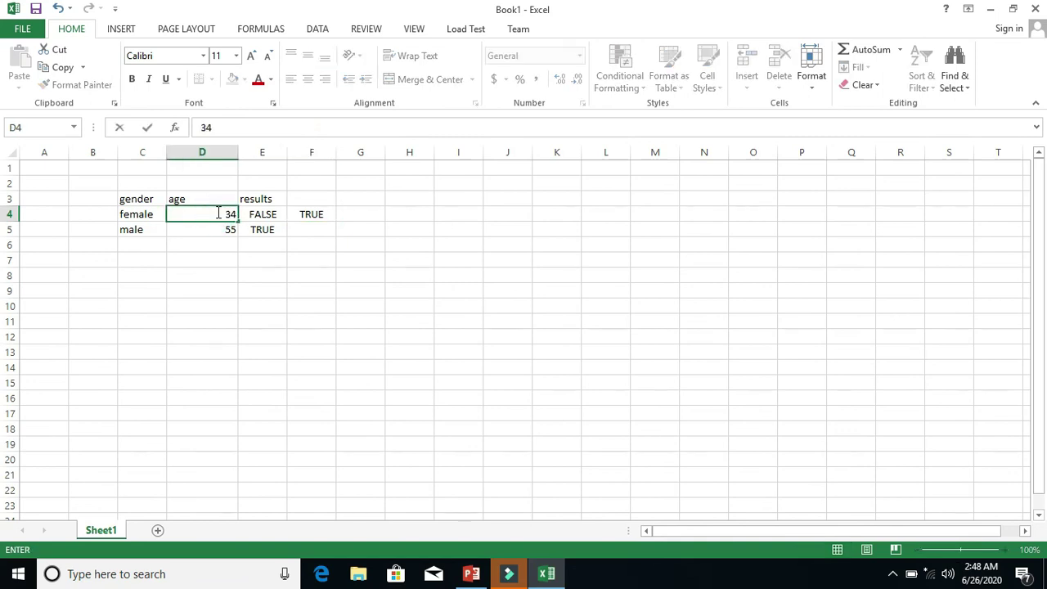
key("Return")
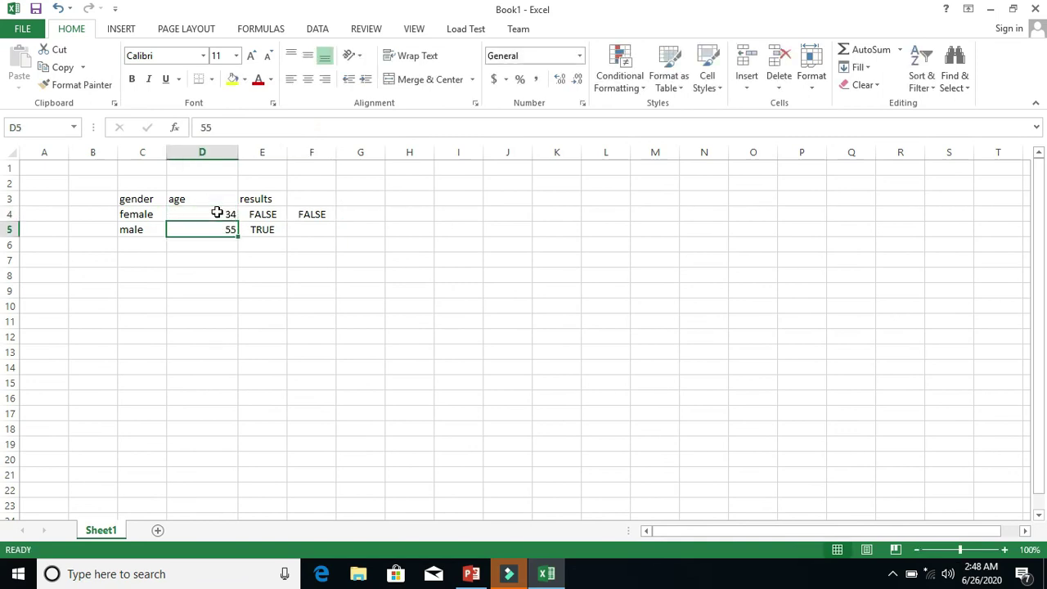
left_click(302, 213)
left_click_drag(331, 218, 331, 238)
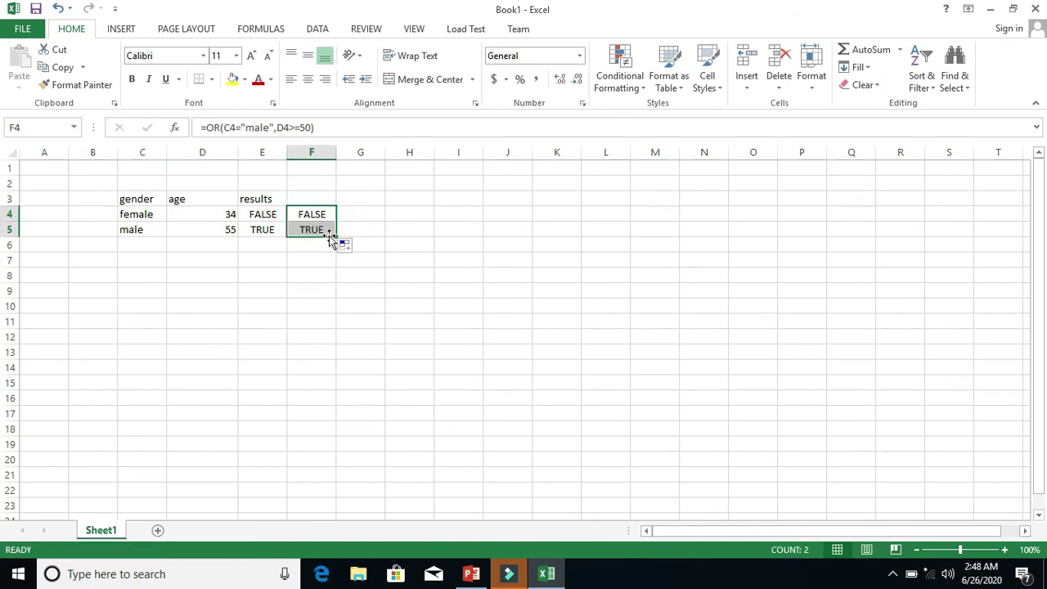